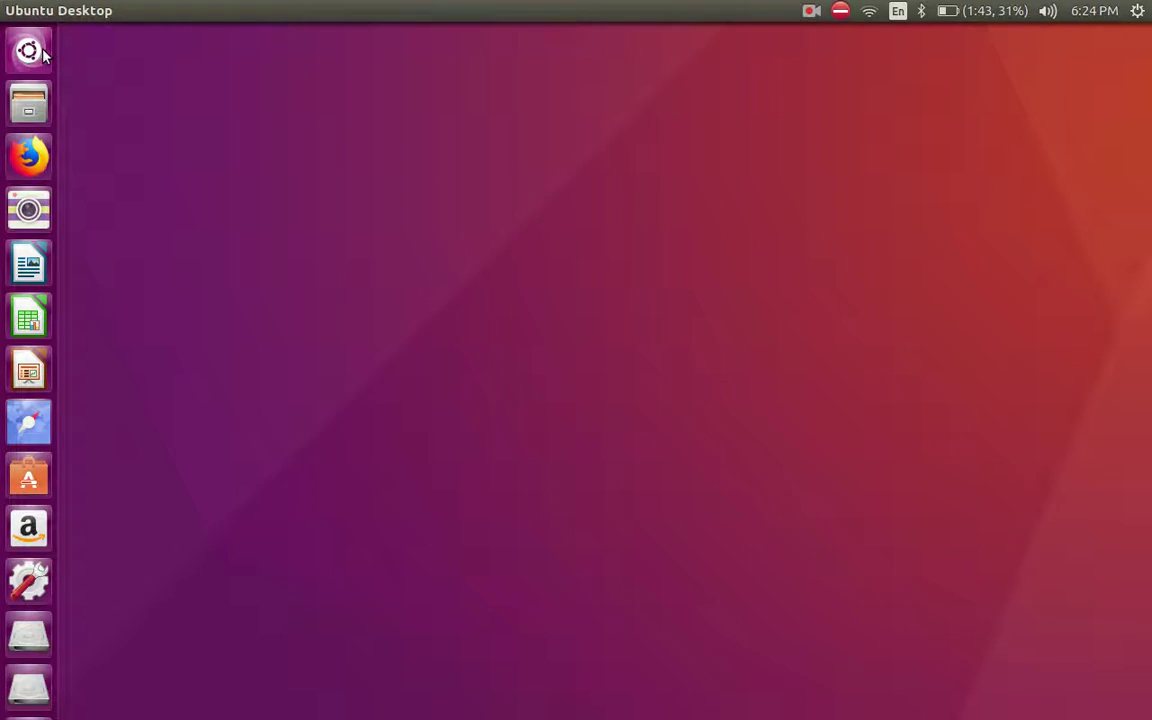
Search the Dash for Terminal, correcting the mistyped search letters.
key("super")
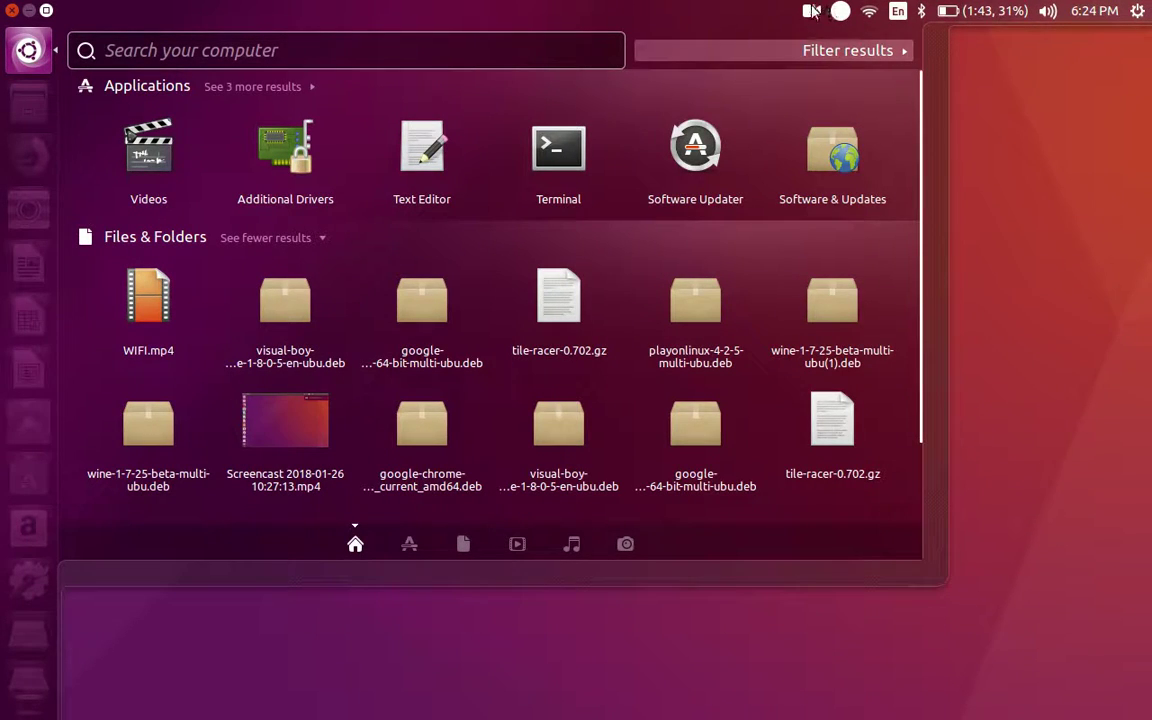
left_click(1049, 239)
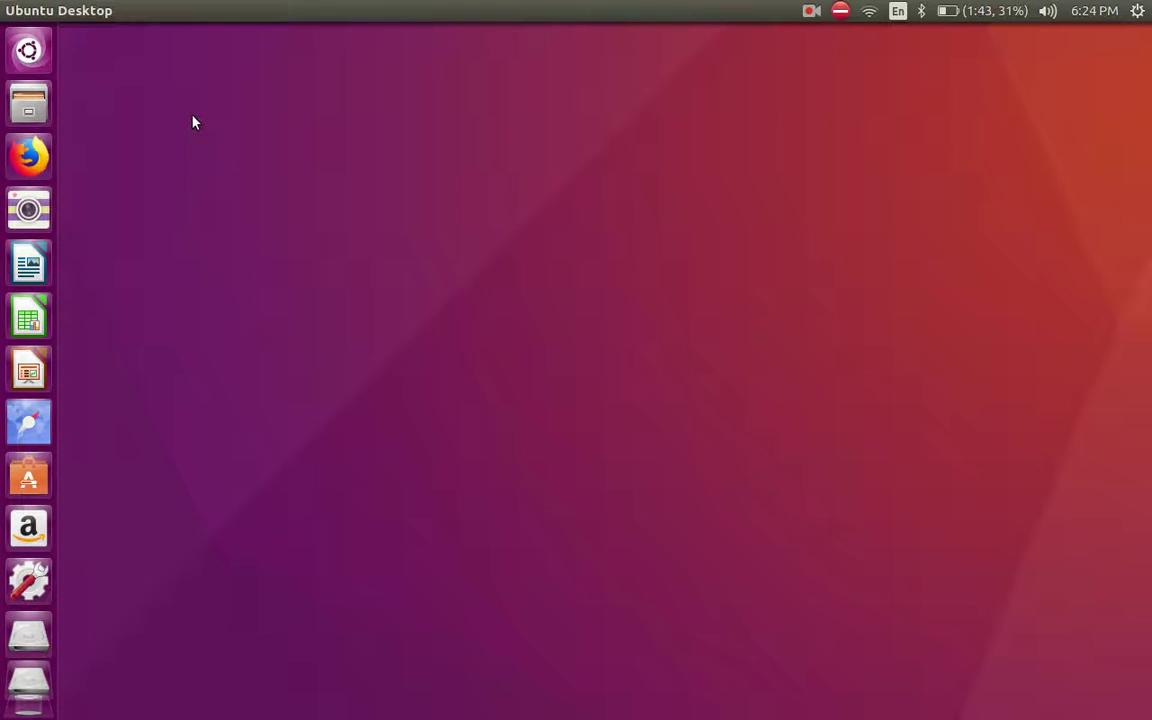
left_click(35, 52)
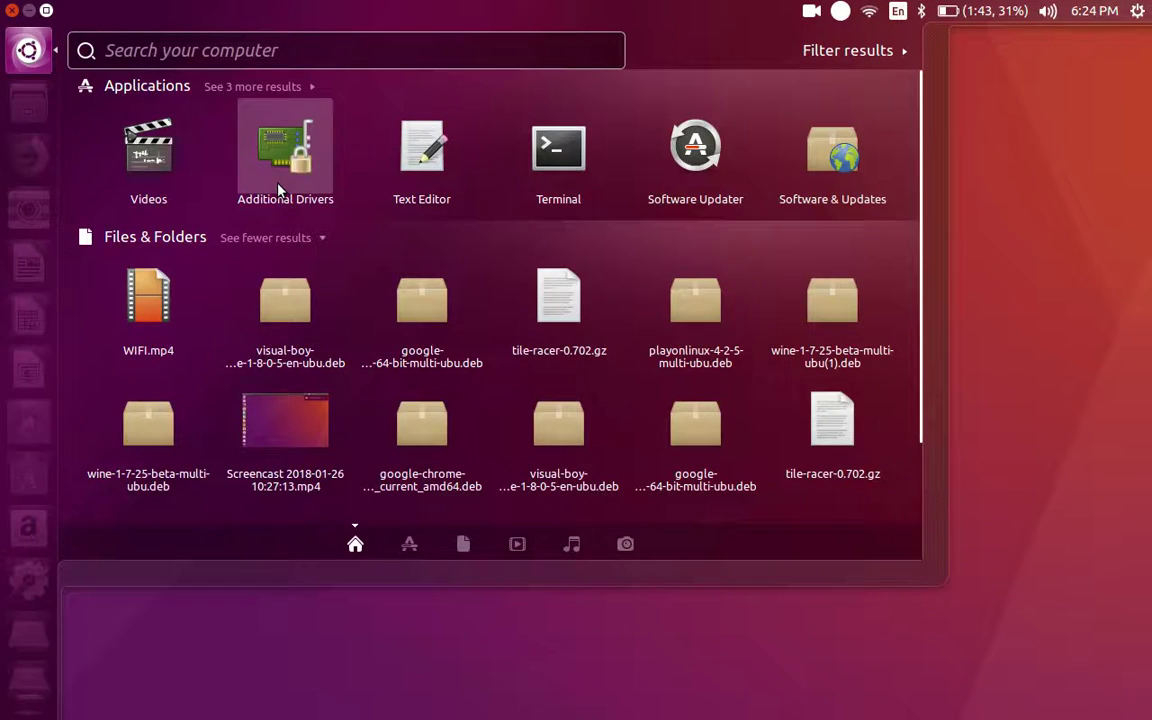
type("tewr")
key("BackSpace")
key("BackSpace")
key("BackSpace")
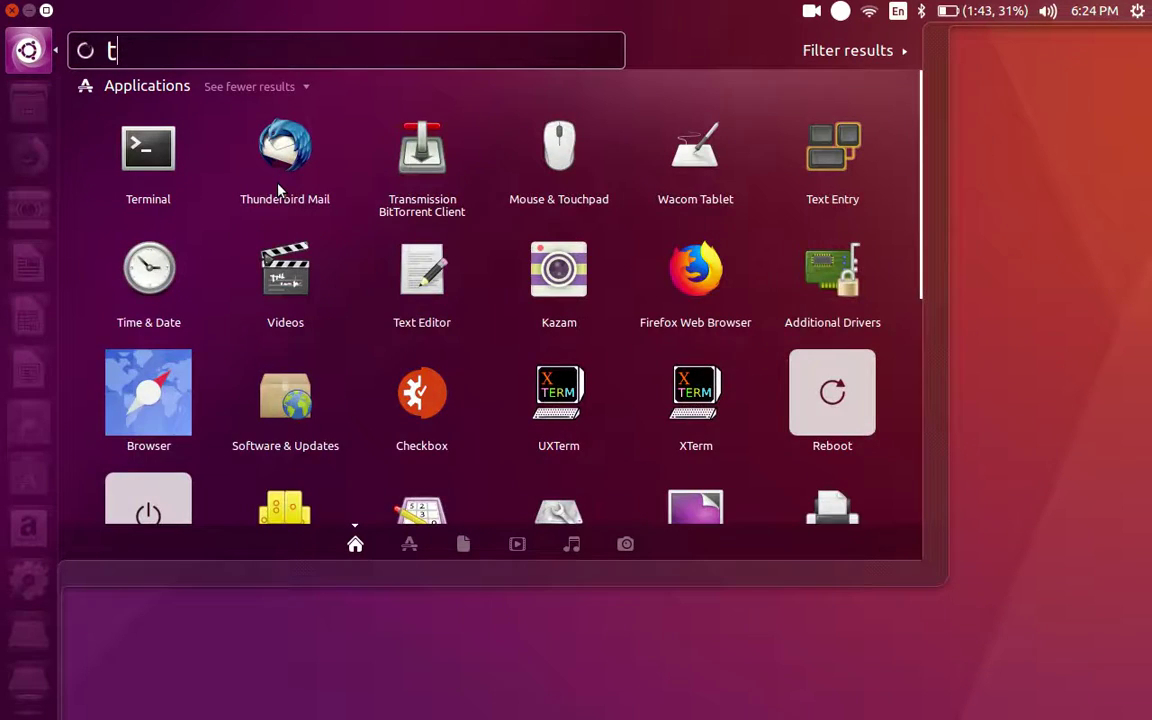
Launch Terminal, move it lower right, and rerun cd Downloads/ from history.
type("er")
left_click(159, 175)
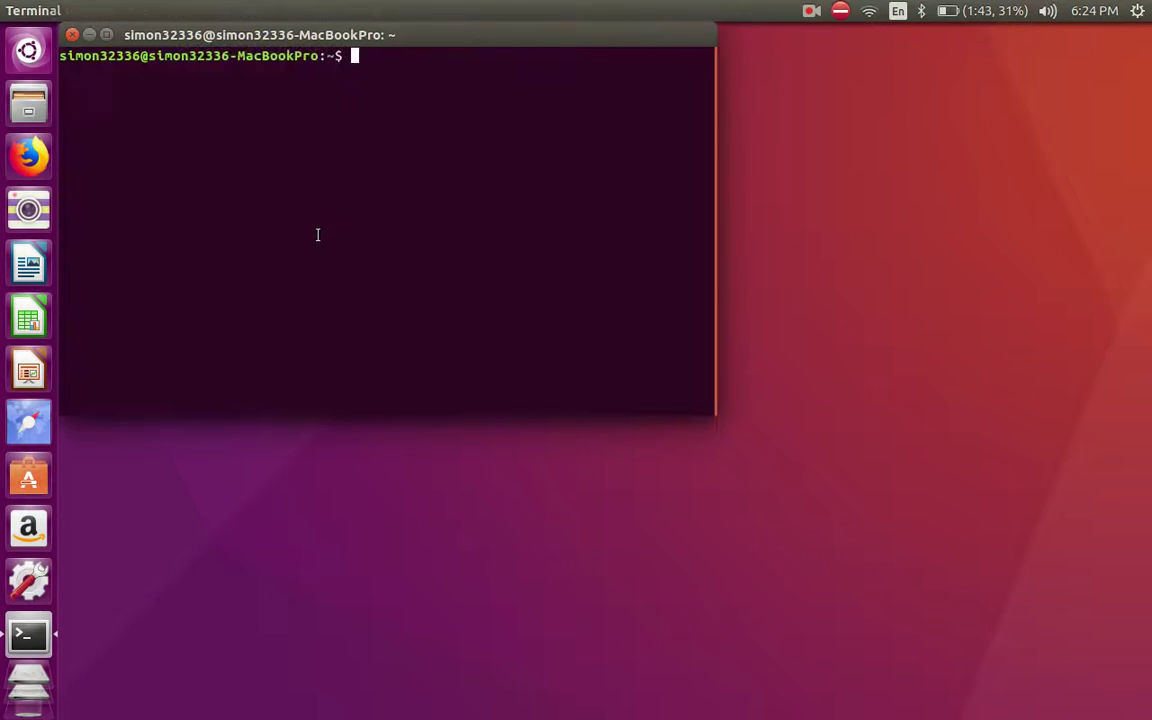
left_click_drag(436, 34, 838, 296)
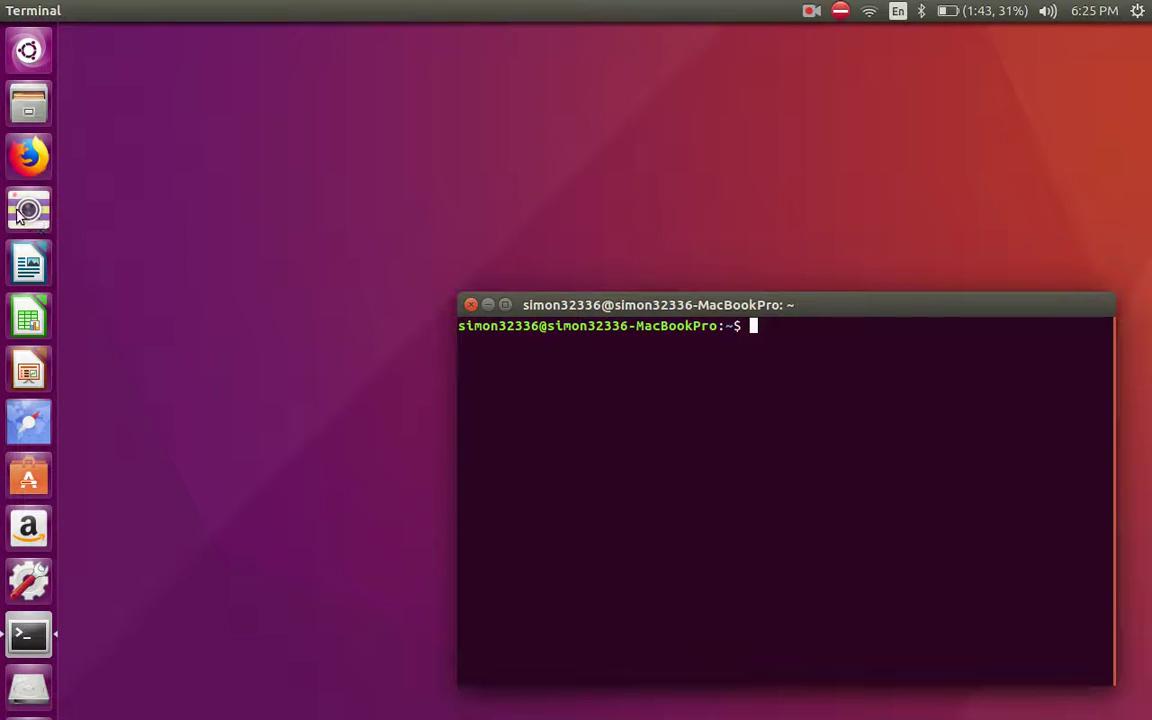
key("Up")
key("Up")
key("Up")
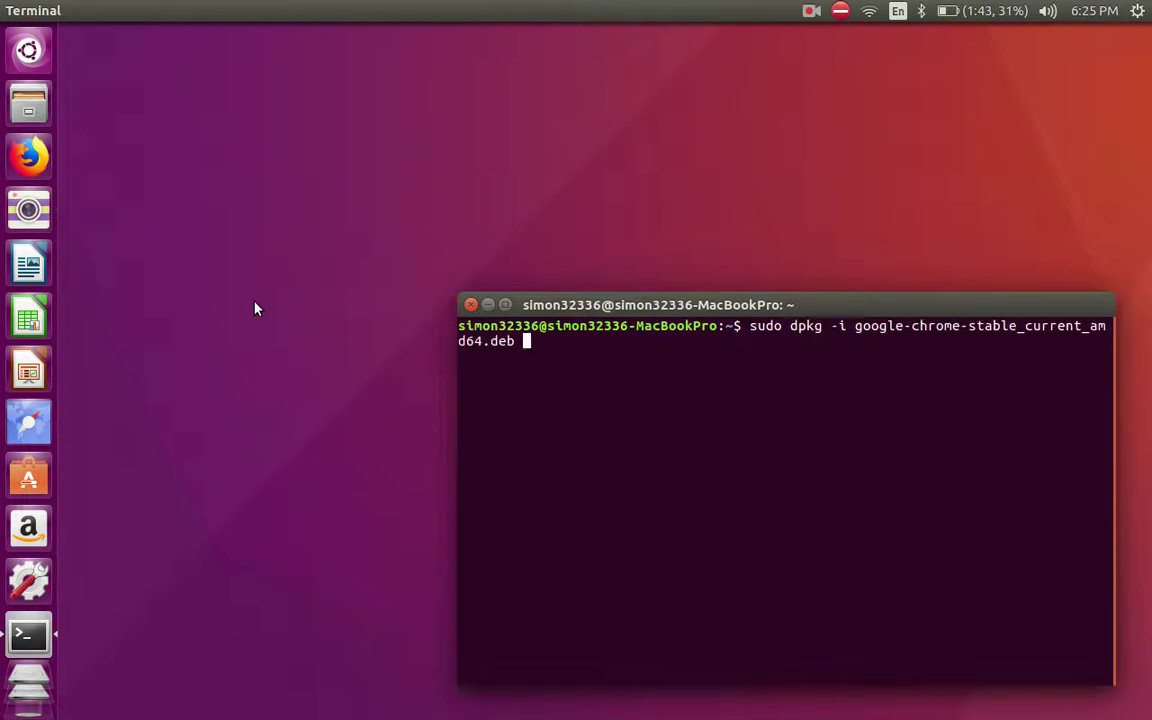
key("Up")
key("Up")
key("Down")
key("Down")
key("Down")
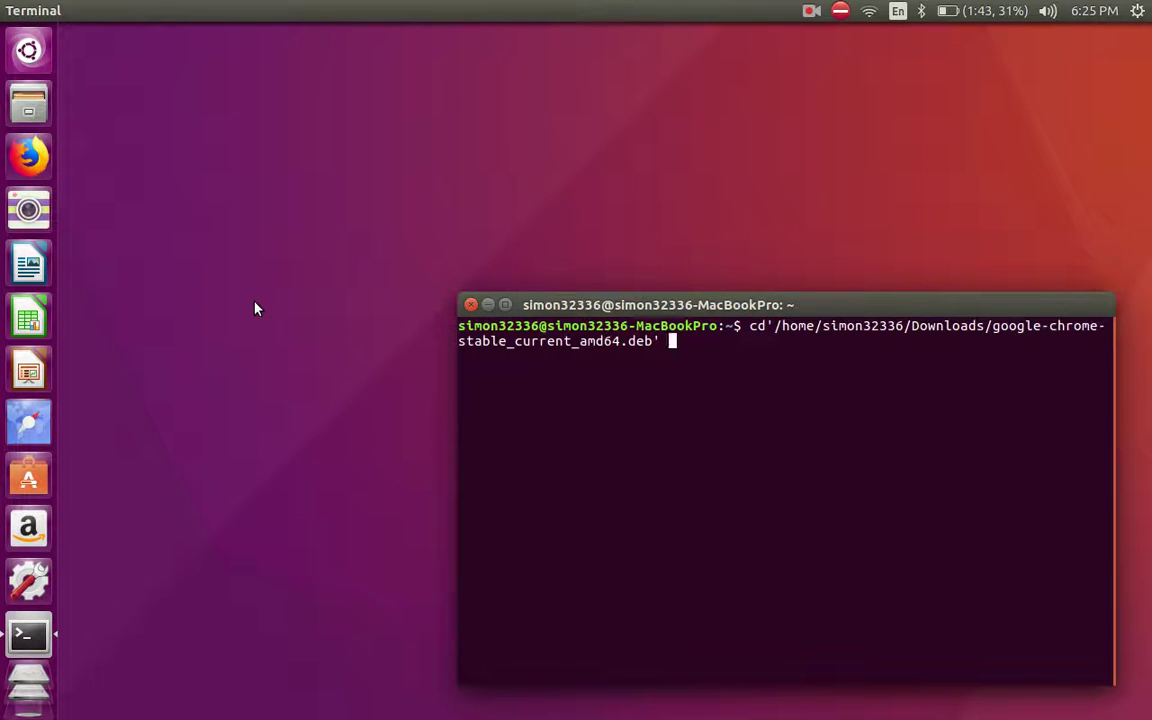
key("Down")
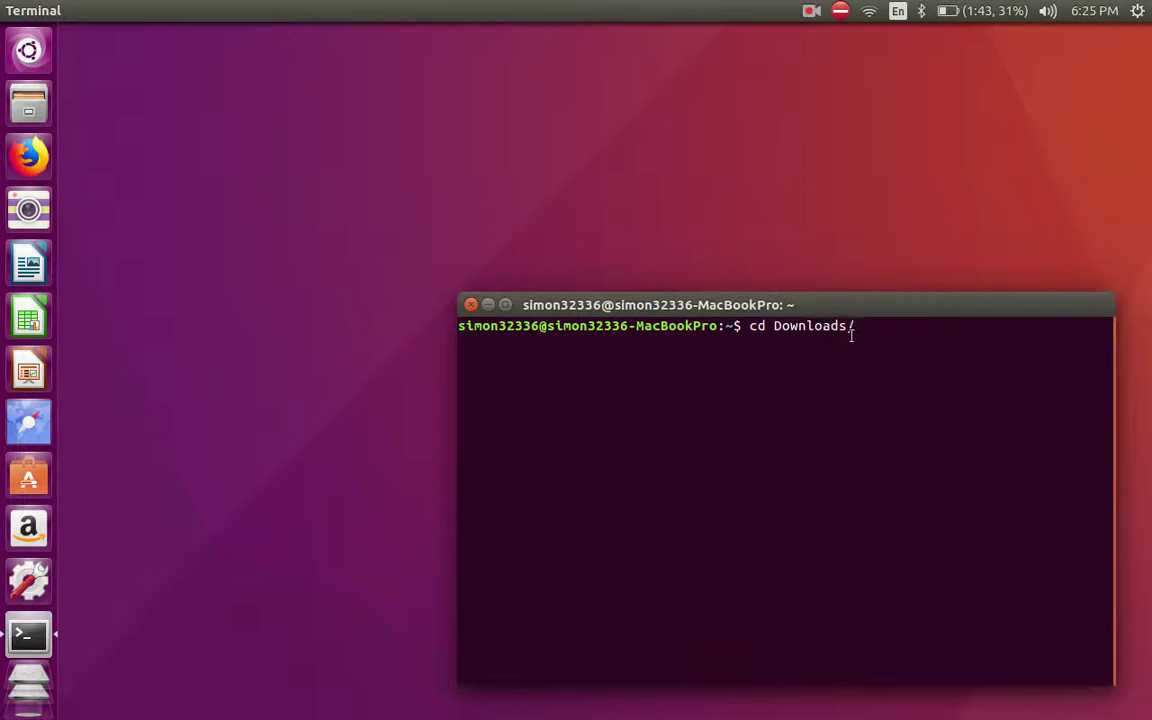
key("Return")
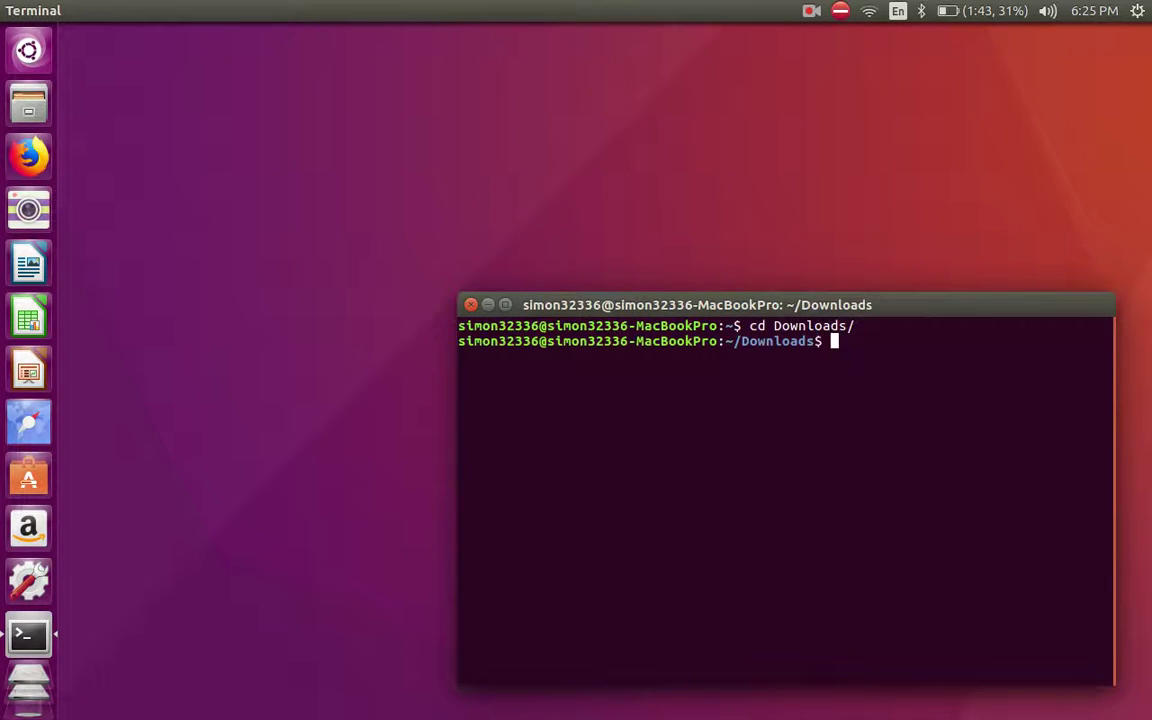
Recall the Kazam apt-add-repository command, then close the terminal window.
key("Up")
key("Up")
key("Up")
key("Up")
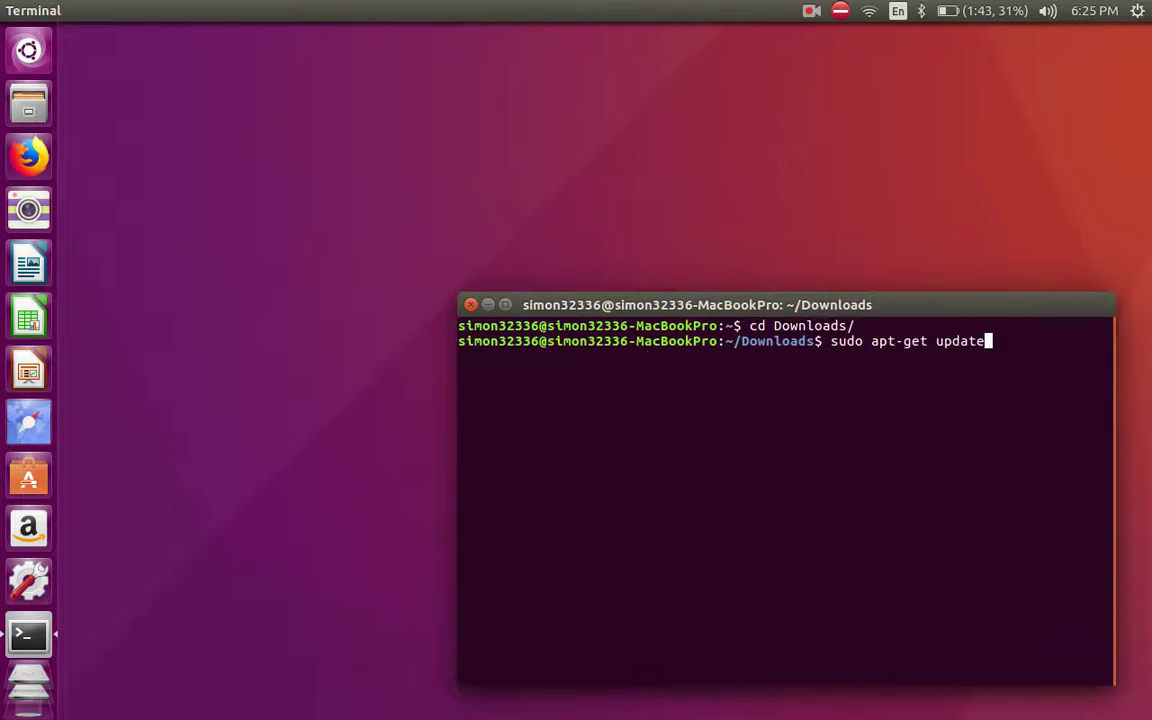
key("Down")
key("Down")
key("Down")
key("Up")
key("Up")
key("Up")
key("Up")
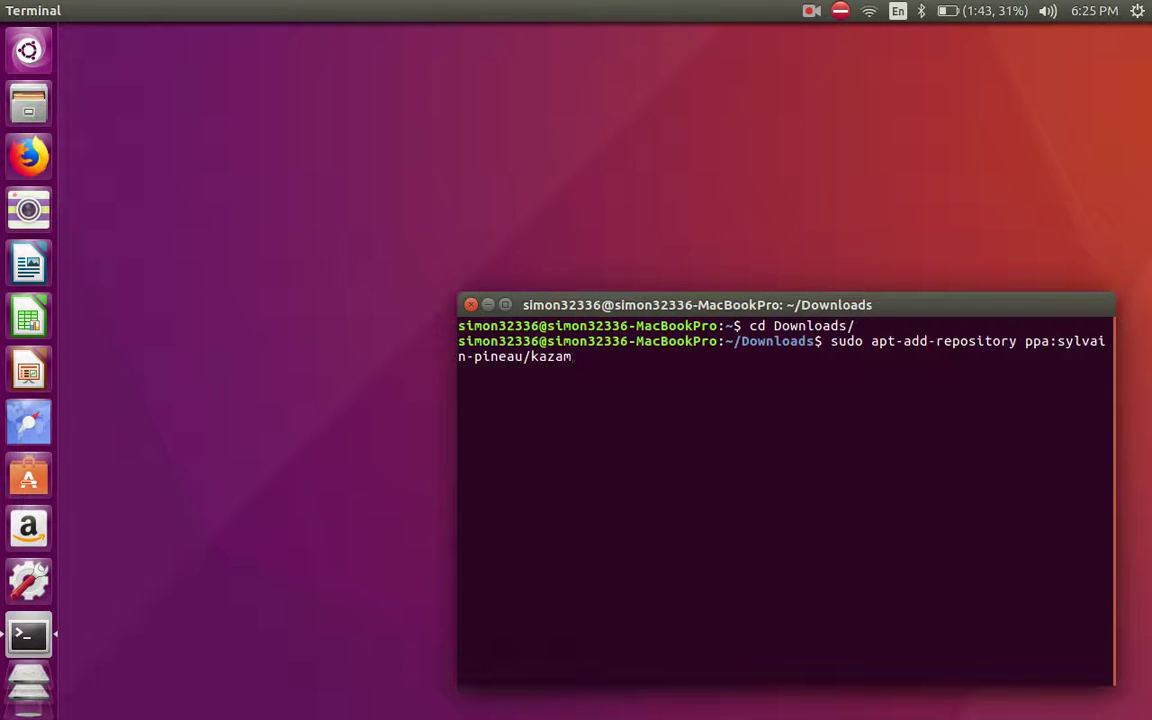
left_click(471, 304)
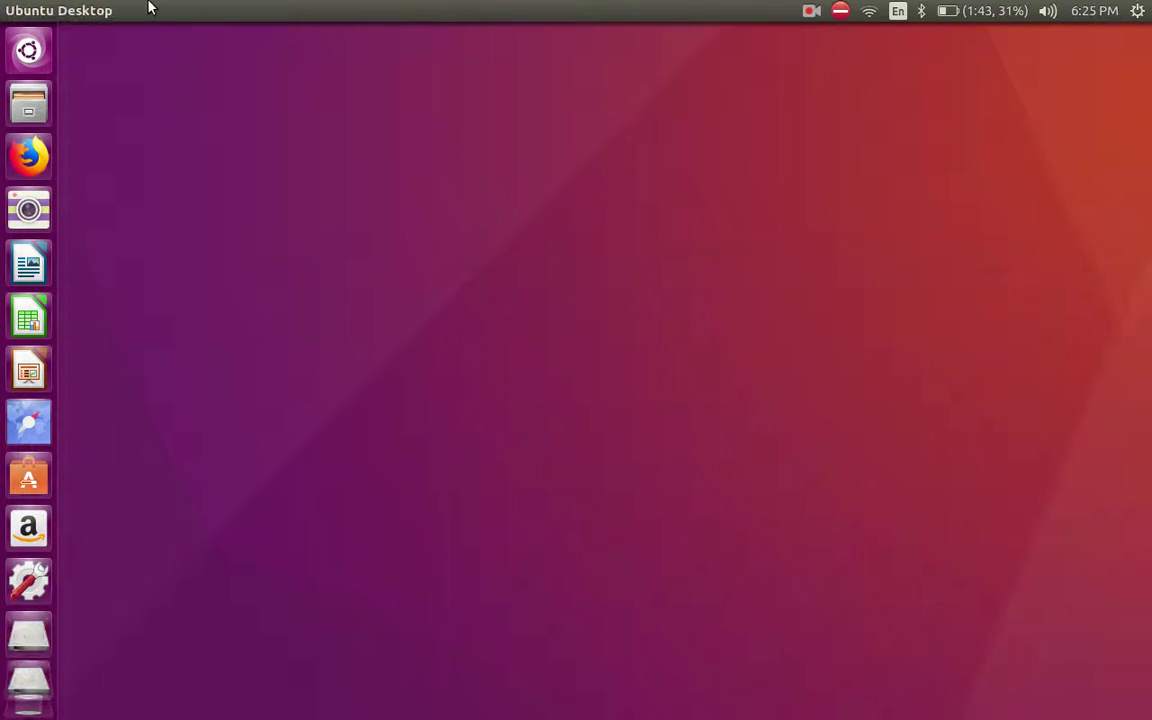
Reopen Terminal via 'ter', centre the window and type cd Downloads/.
left_click(51, 44)
type("ter")
key("Return")
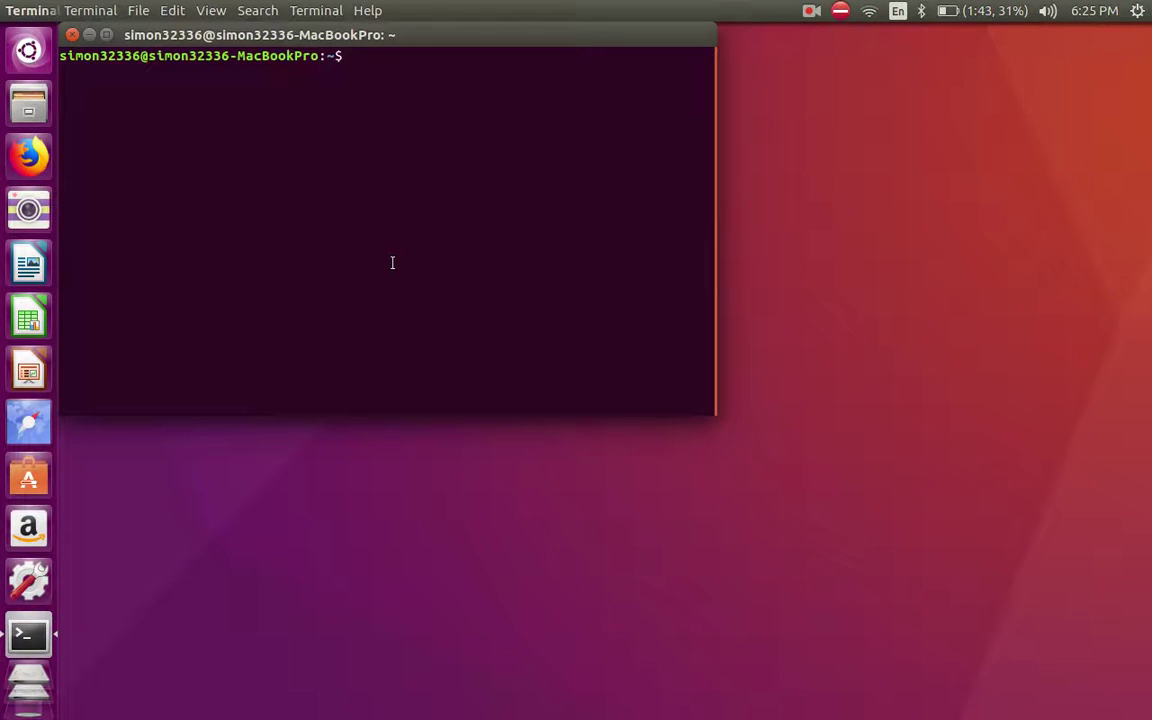
left_click_drag(367, 38, 657, 272)
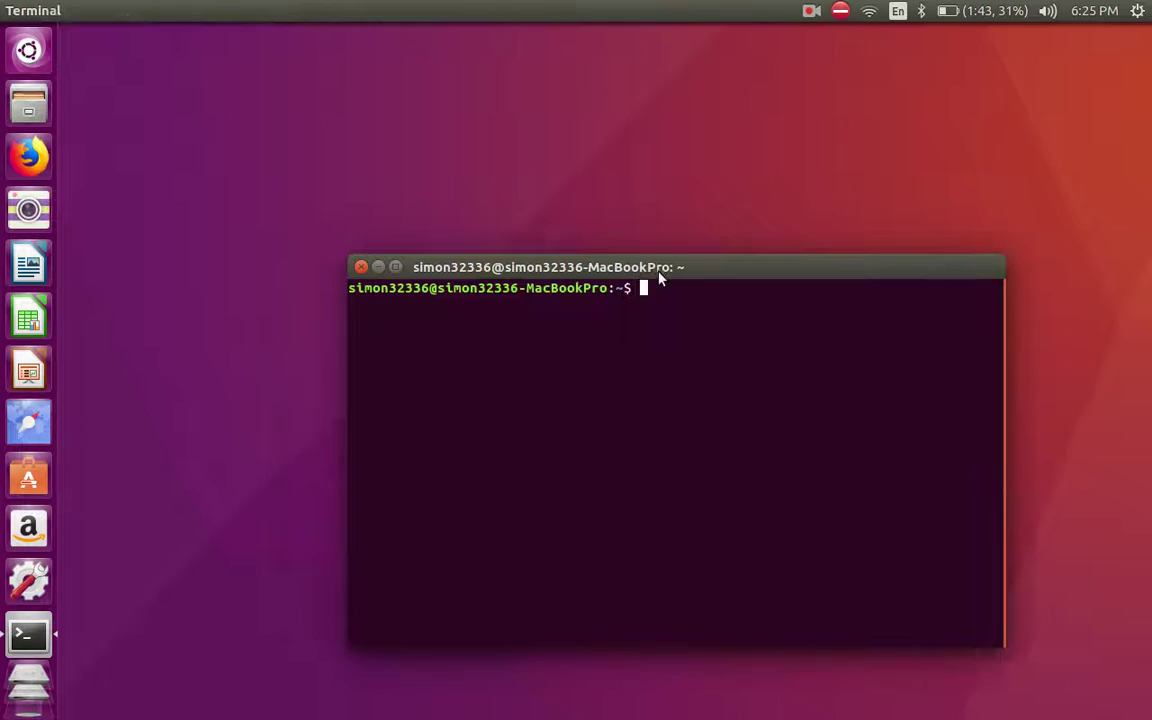
type("cd Downloads/")
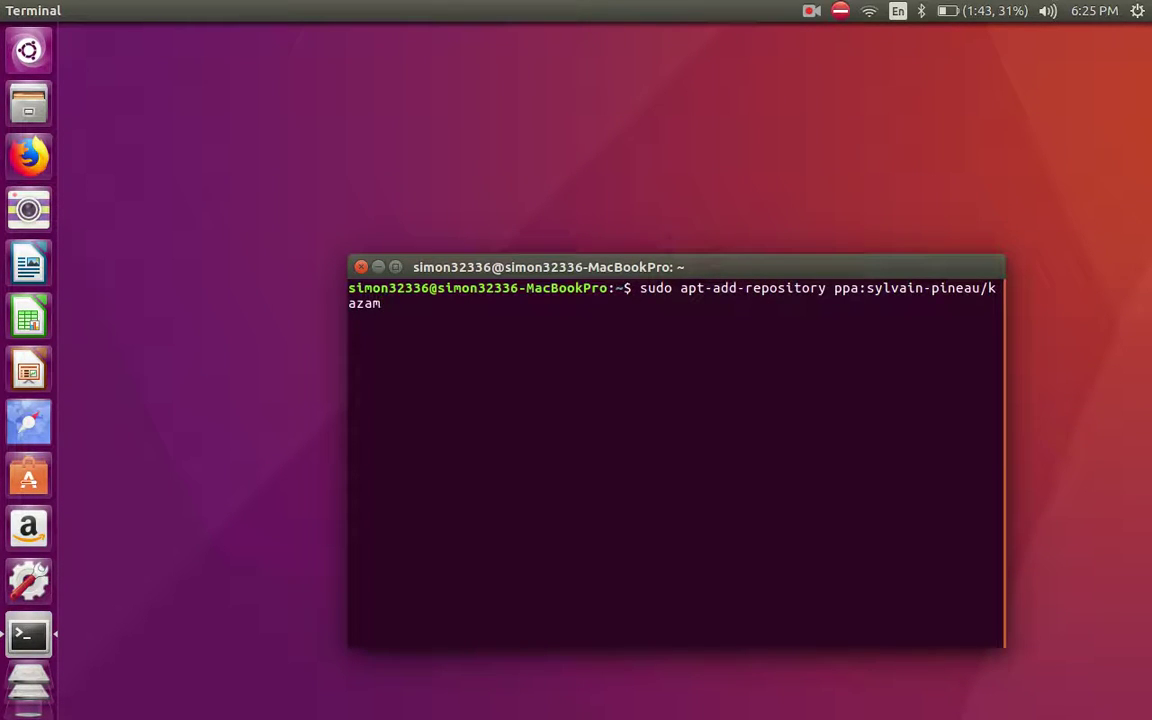
Recall and briefly select the Kazam add-repository command.
key("Up")
key("Up")
key("Down")
key("Down")
left_click_drag(640, 288, 734, 302)
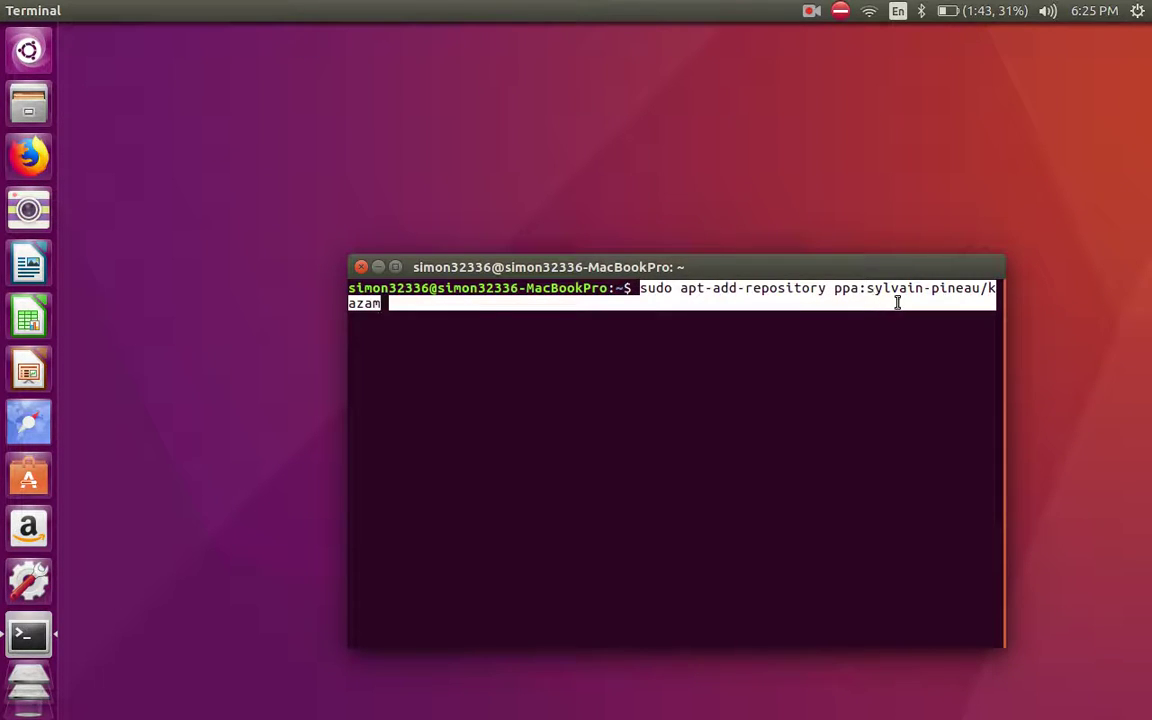
left_click(424, 335)
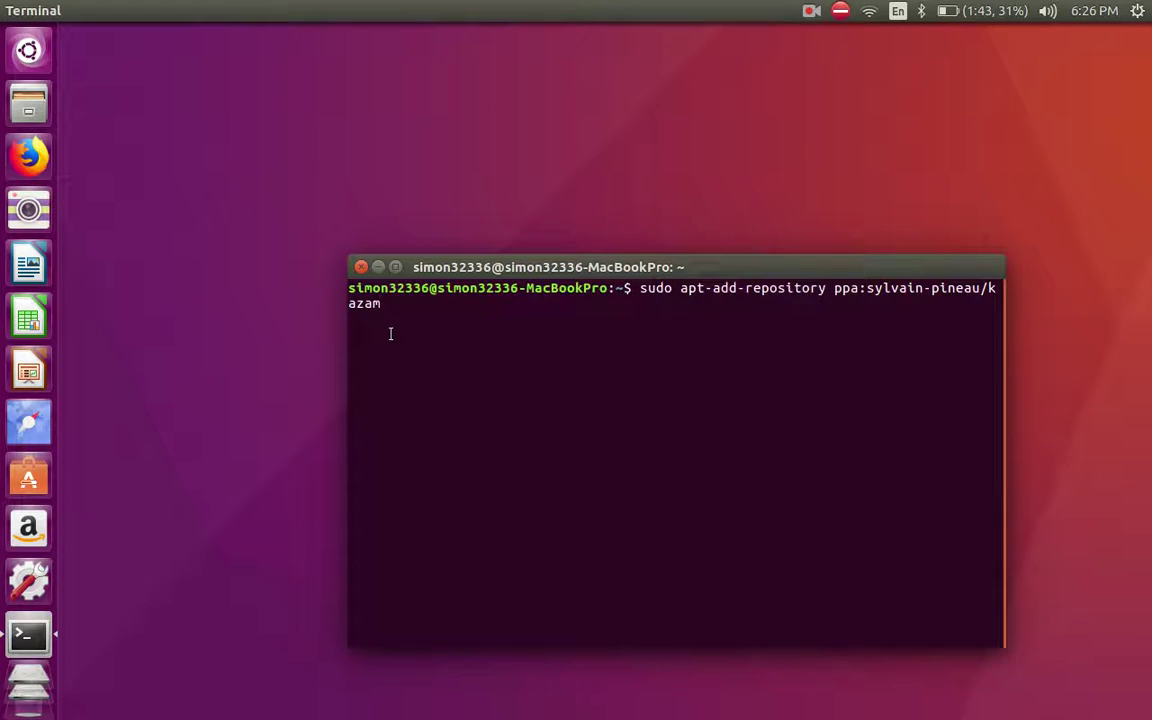
Recall and erase the 'sudo apt-get install kazam' line, then minimize the terminal.
key("Up")
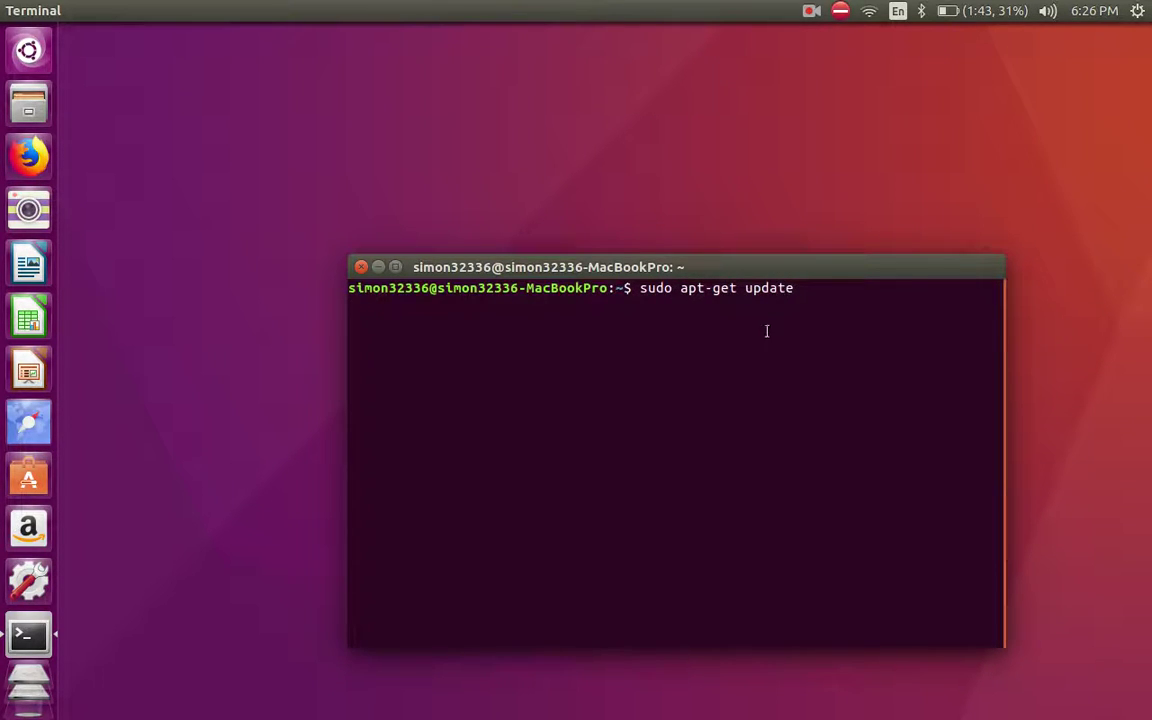
key("Up")
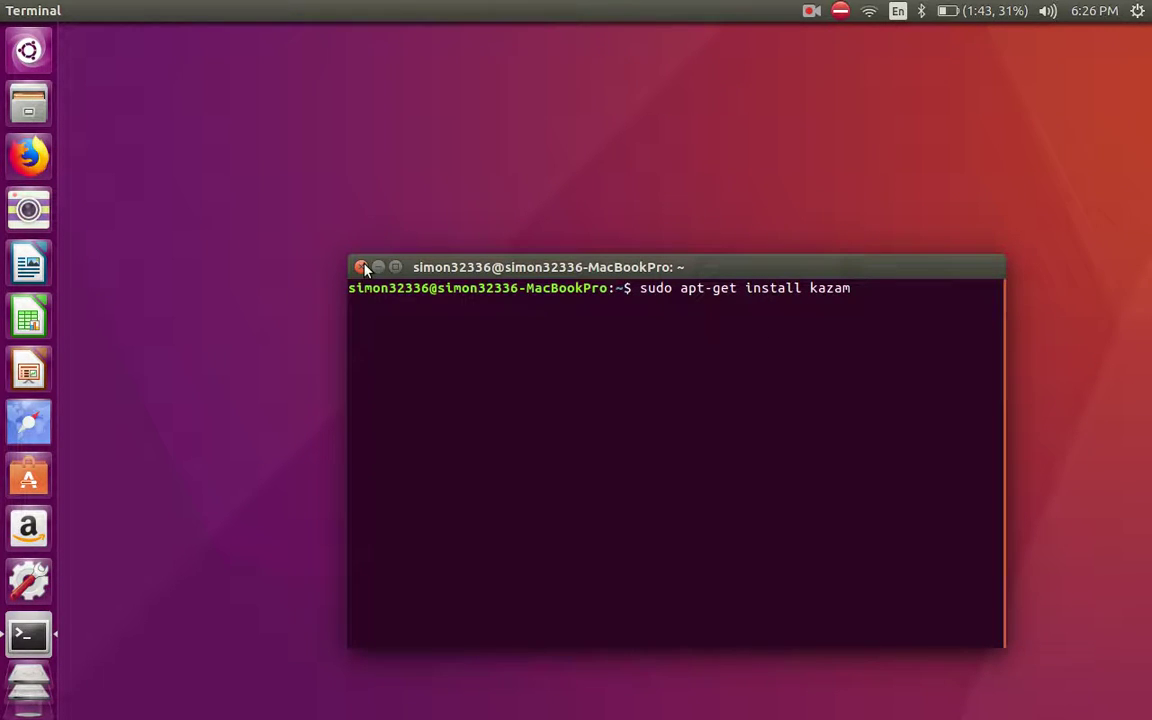
key("BackSpace")
key("BackSpace")
key("BackSpace")
key("BackSpace")
key("BackSpace")
key("BackSpace")
key("BackSpace")
key("BackSpace")
key("BackSpace")
key("BackSpace")
key("BackSpace")
key("BackSpace")
key("BackSpace")
key("BackSpace")
key("BackSpace")
key("BackSpace")
key("BackSpace")
key("BackSpace")
key("BackSpace")
key("BackSpace")
key("BackSpace")
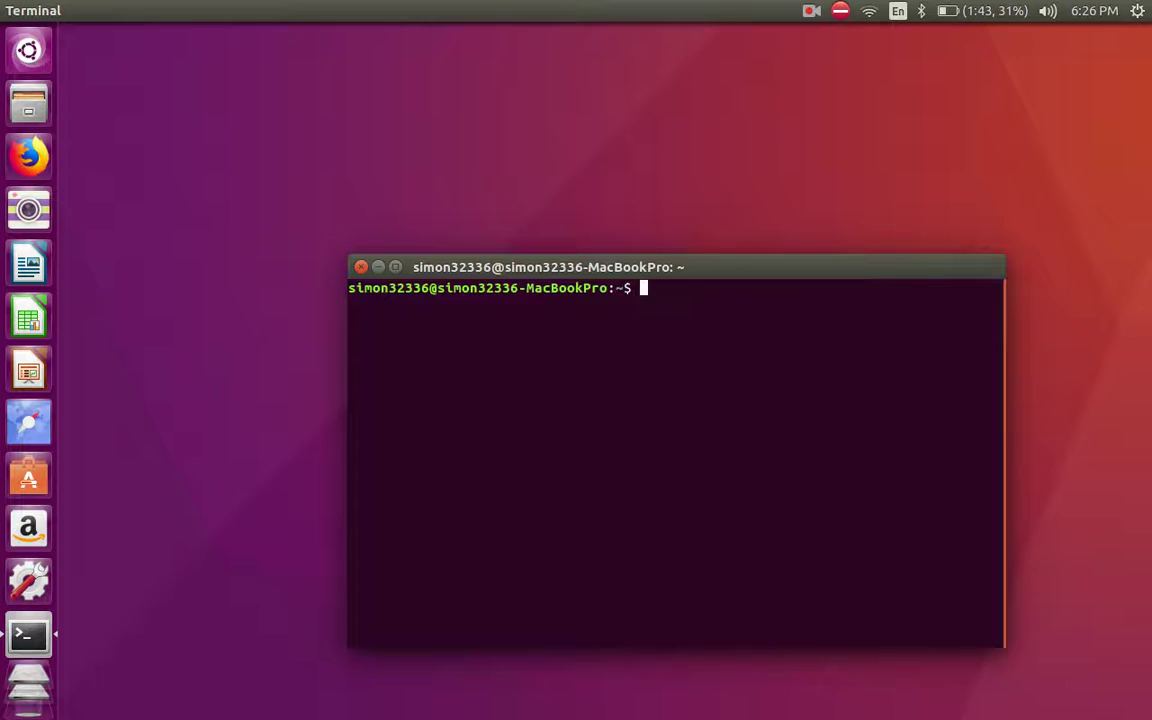
left_click(378, 268)
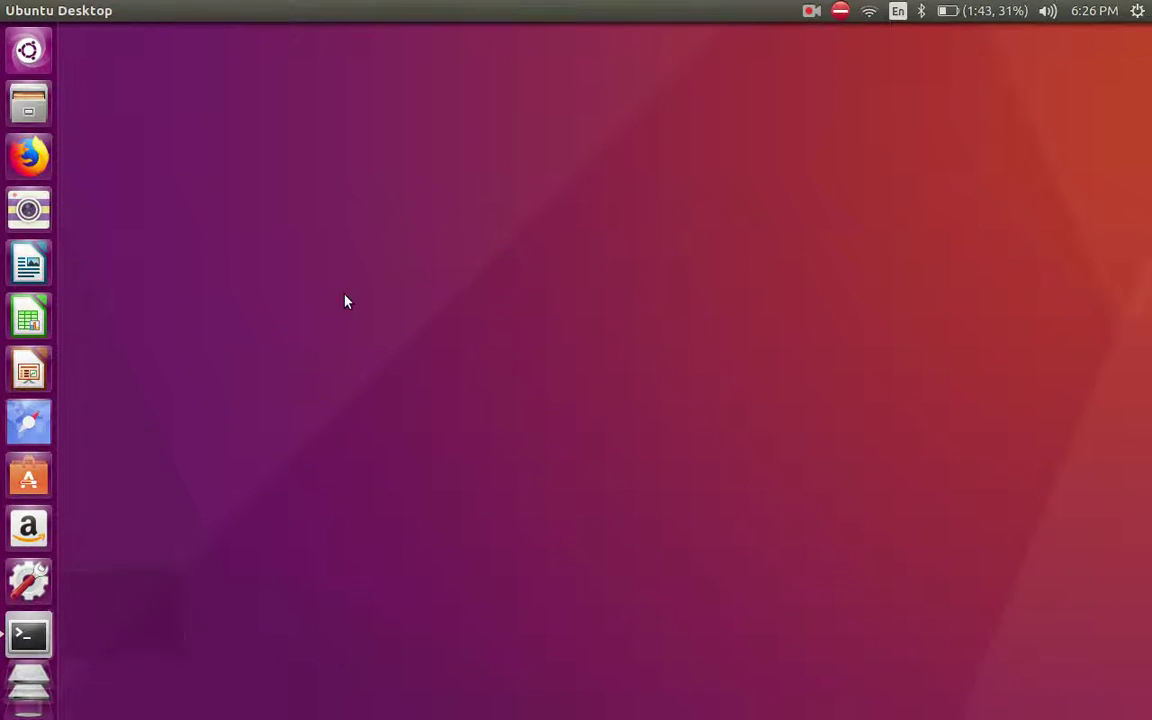
Launch Firefox from the Unity launcher to a New Tab page.
left_click(30, 156)
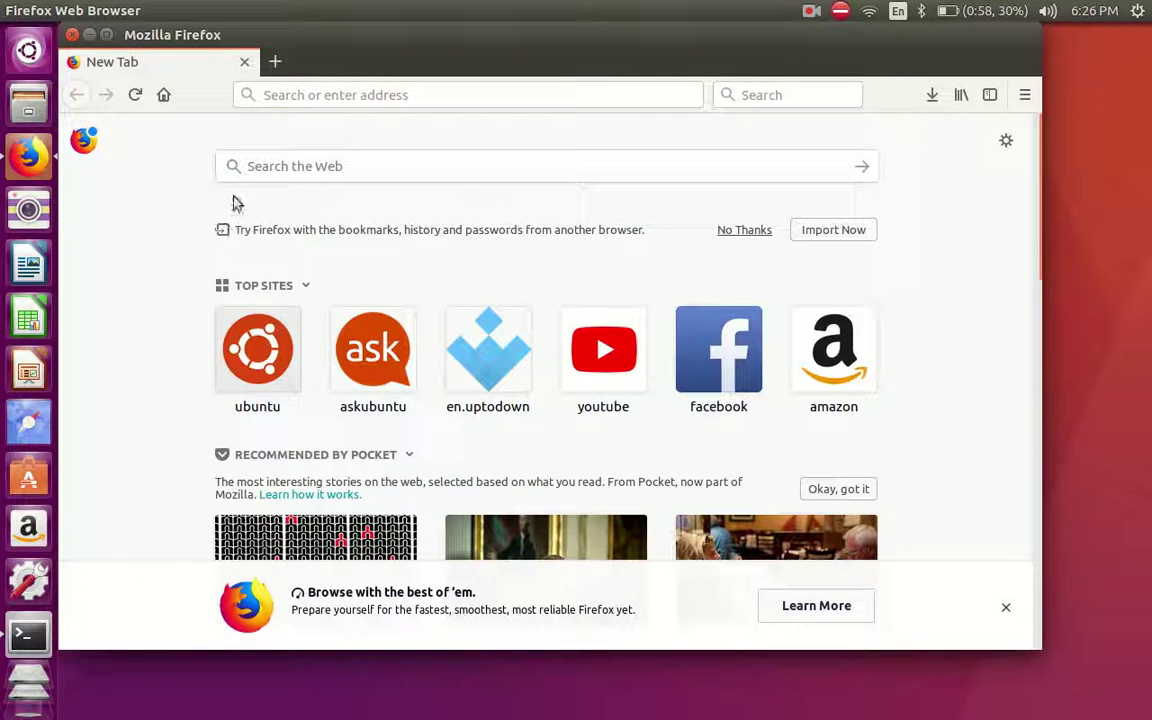
Search Google for 'kdenlive' from the new tab page and maximize the Firefox window.
left_click_drag(316, 50, 348, 71)
left_click(386, 187)
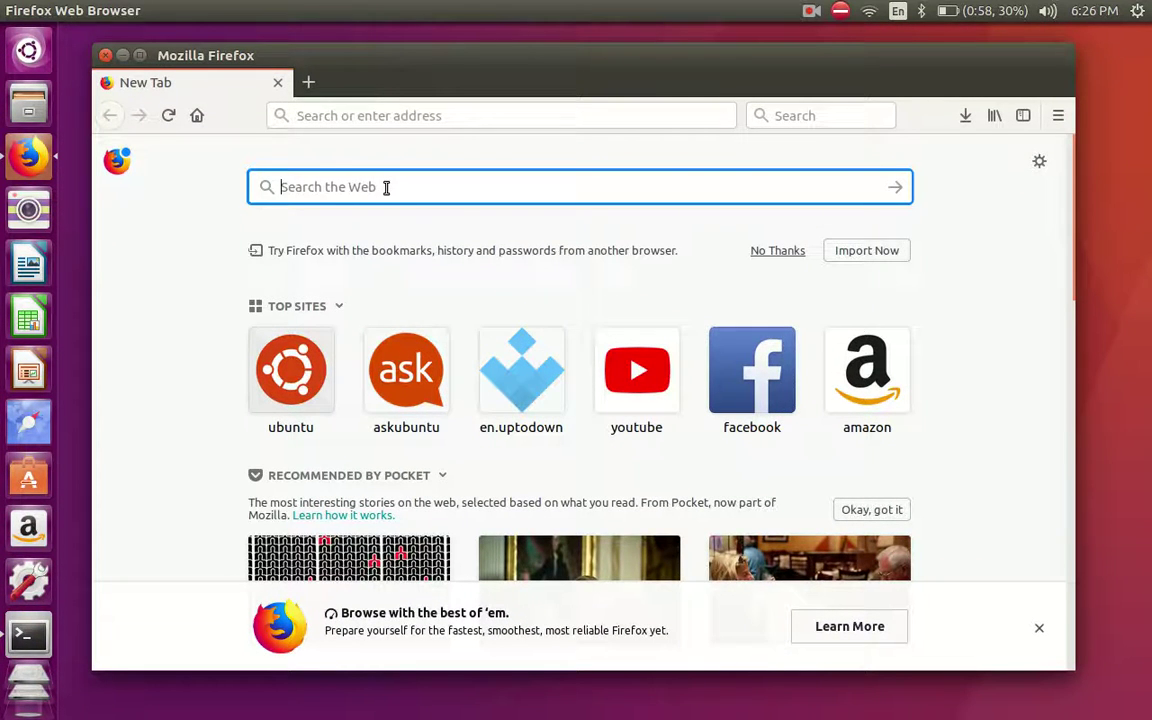
type("ked")
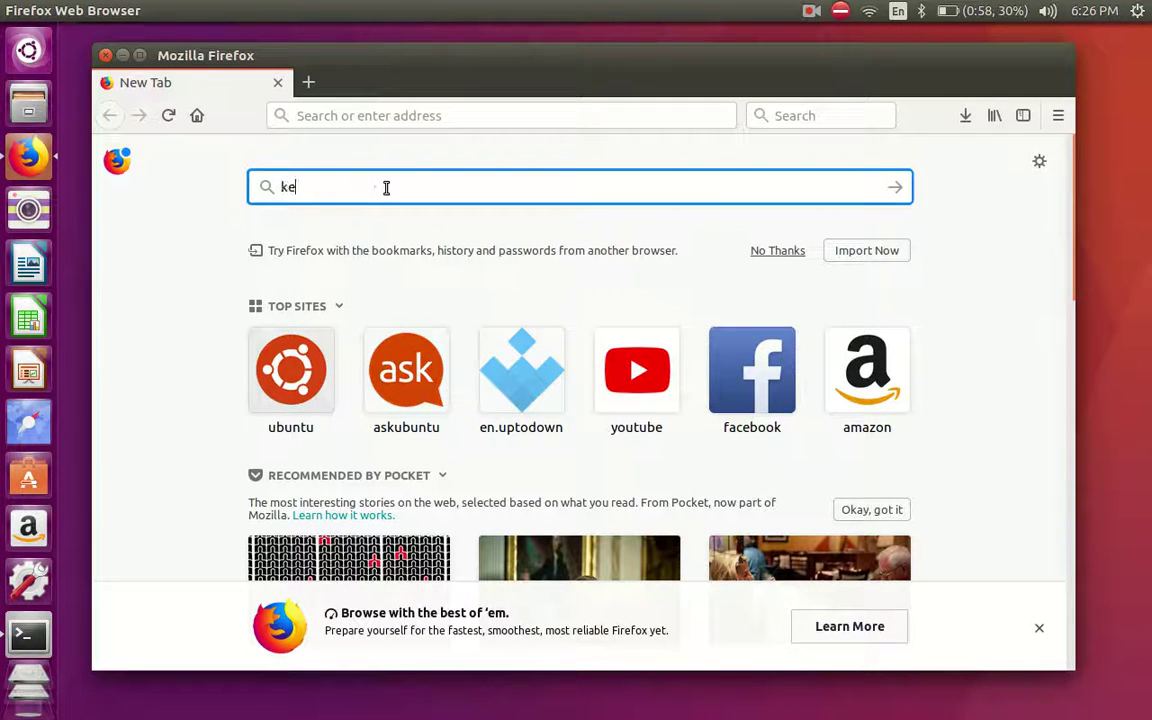
key("BackSpace")
key("BackSpace")
key("BackSpace")
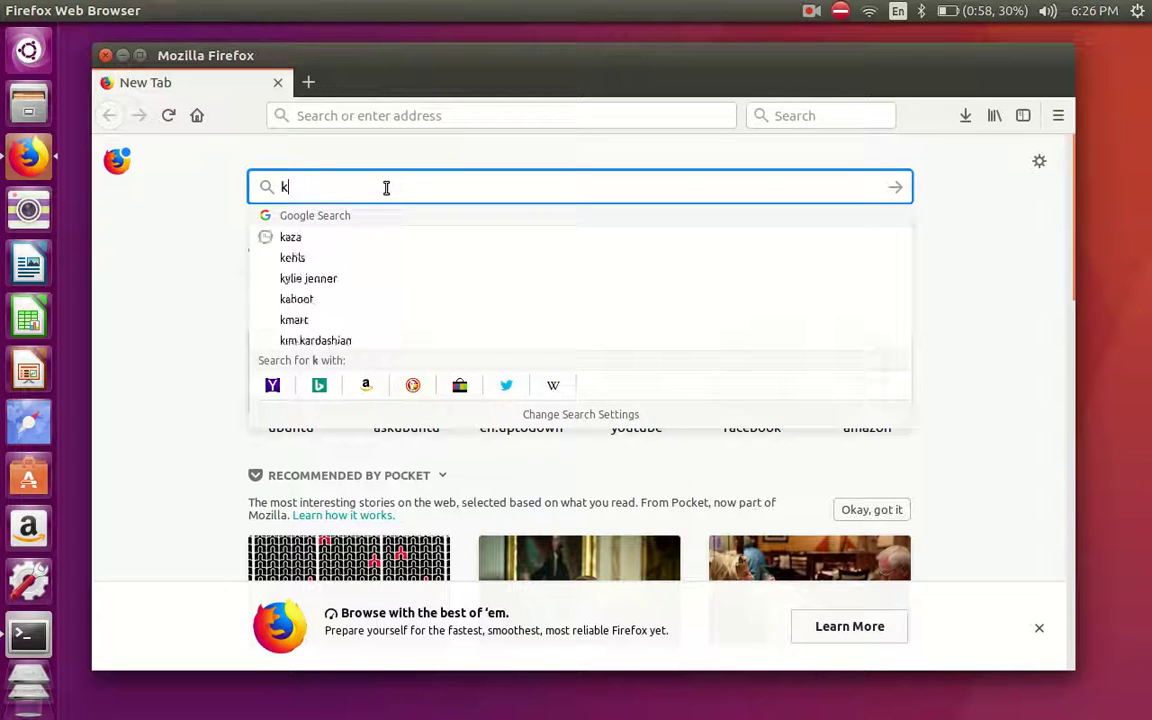
type("kden")
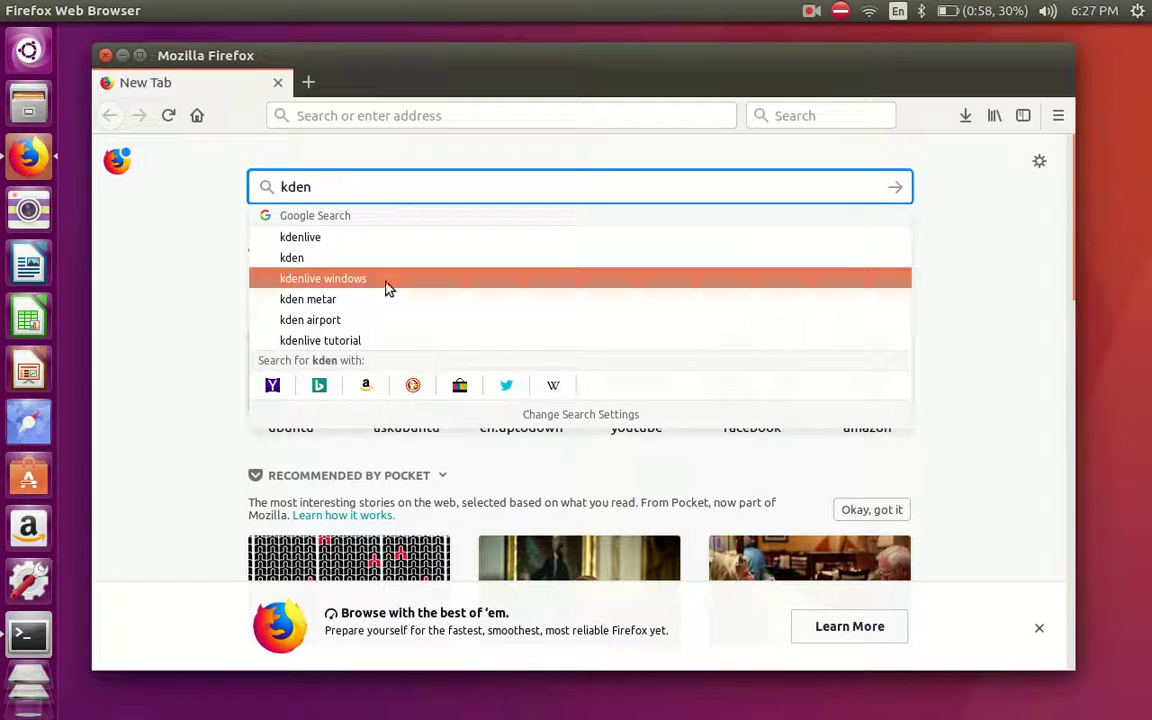
left_click(349, 237)
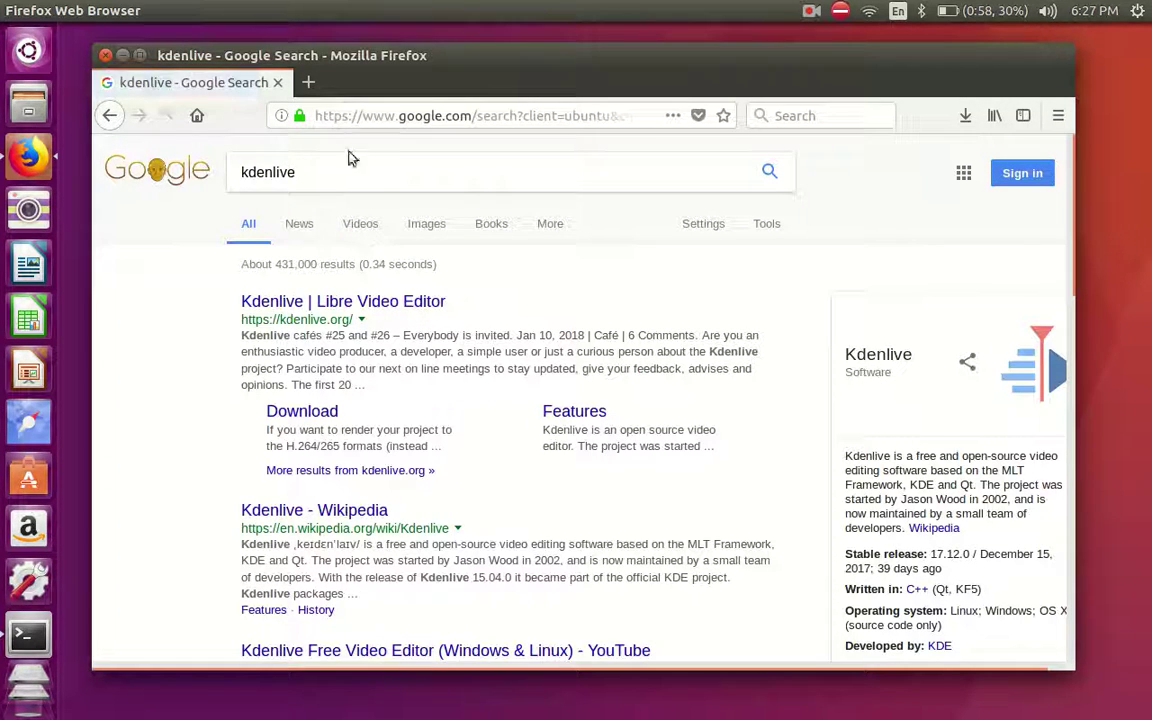
double_click(140, 60)
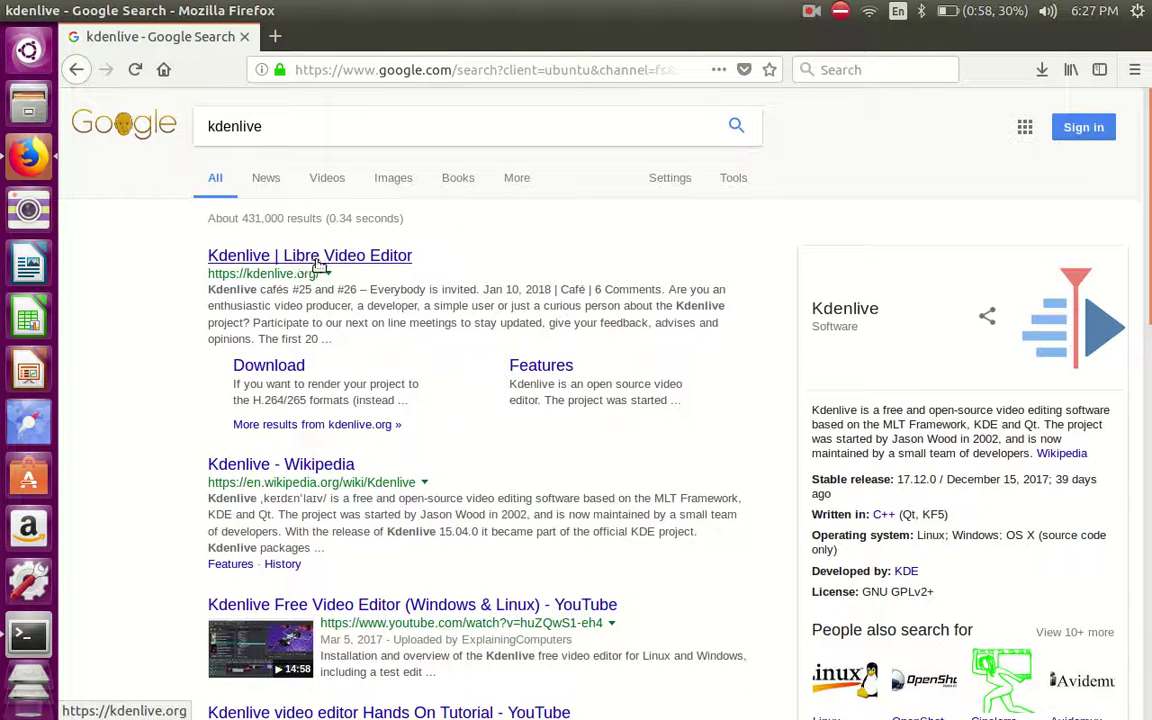
Open the Kdenlive Download page from the search result's sitelink.
left_click(296, 370)
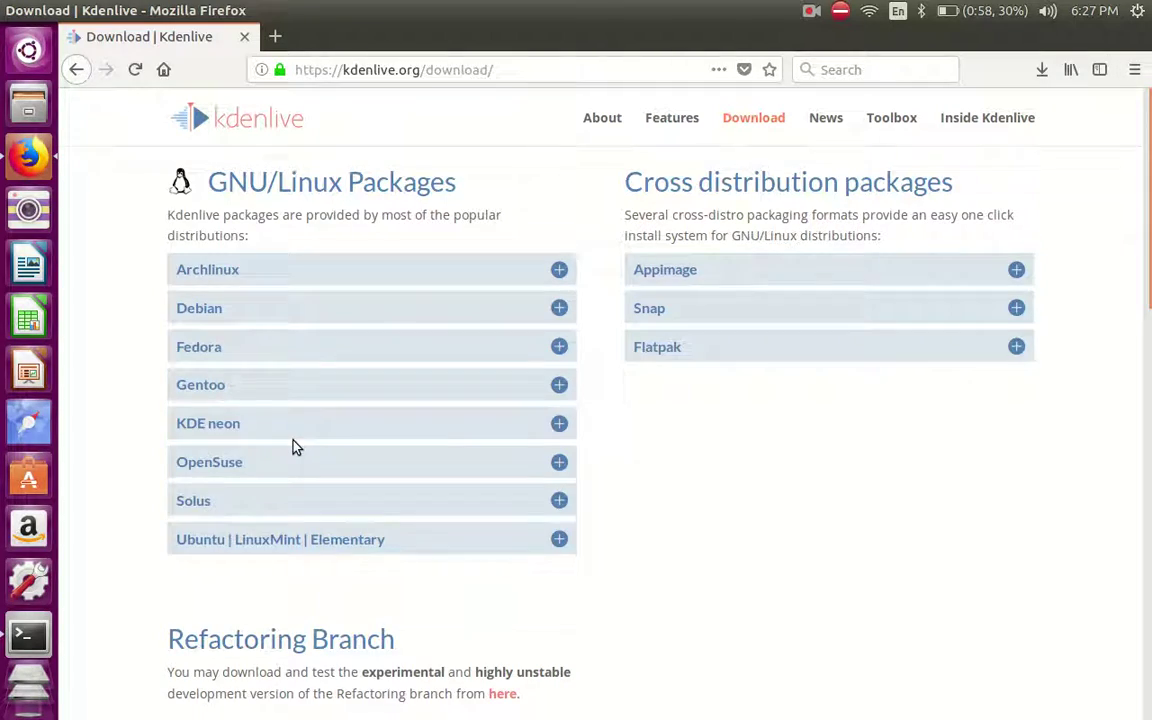
scroll(293, 443, "down", 7)
scroll(293, 443, "up", 2)
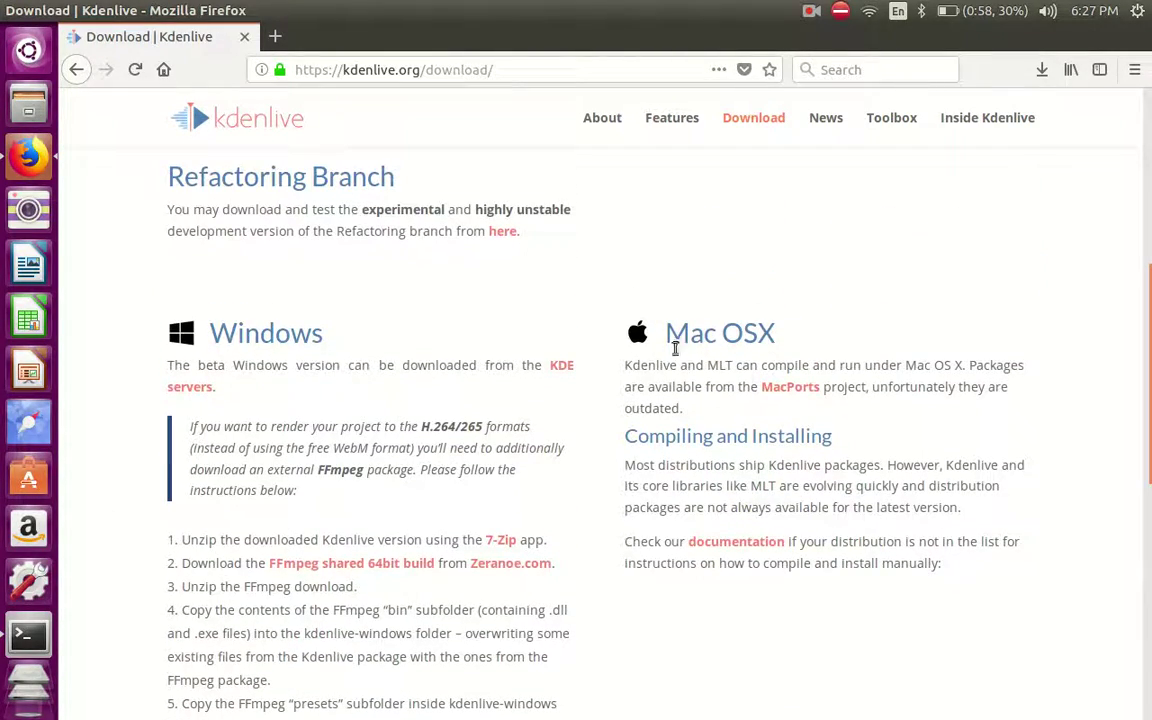
Highlight the Mac OSX, Windows and GNU/Linux Packages headings on the download page.
left_click_drag(663, 334, 864, 360)
left_click(866, 360)
left_click_drag(214, 334, 473, 342)
left_click(481, 348)
scroll(480, 346, "down", 5)
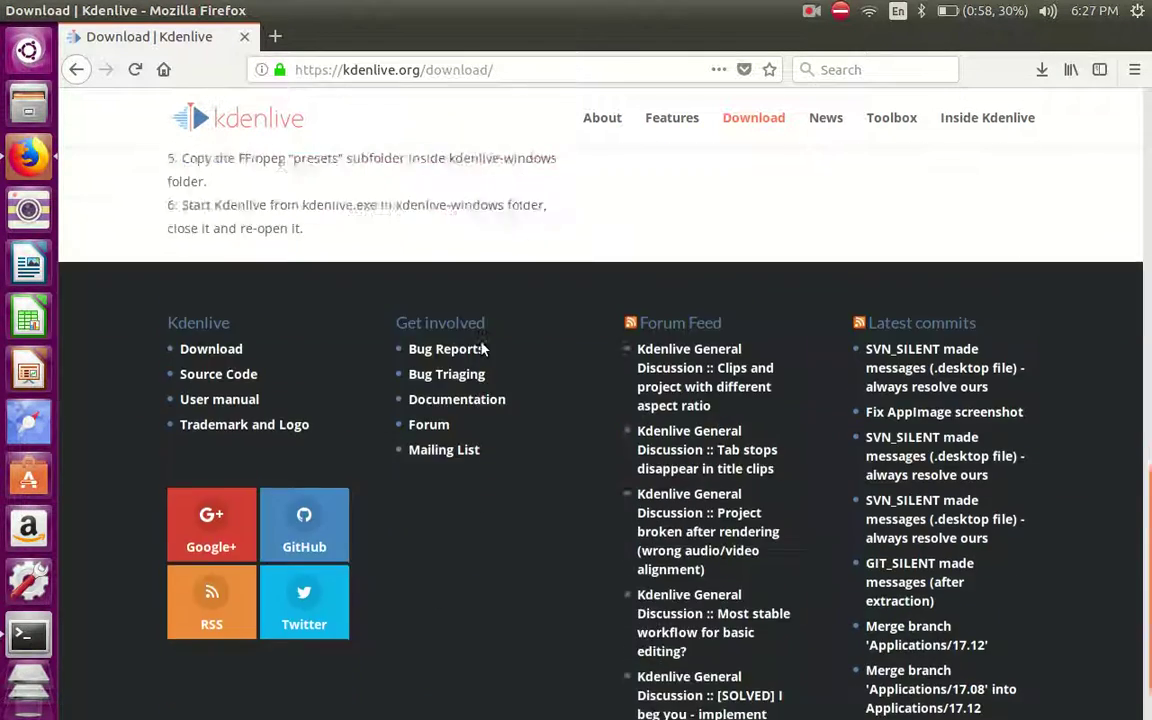
scroll(480, 346, "up", 10)
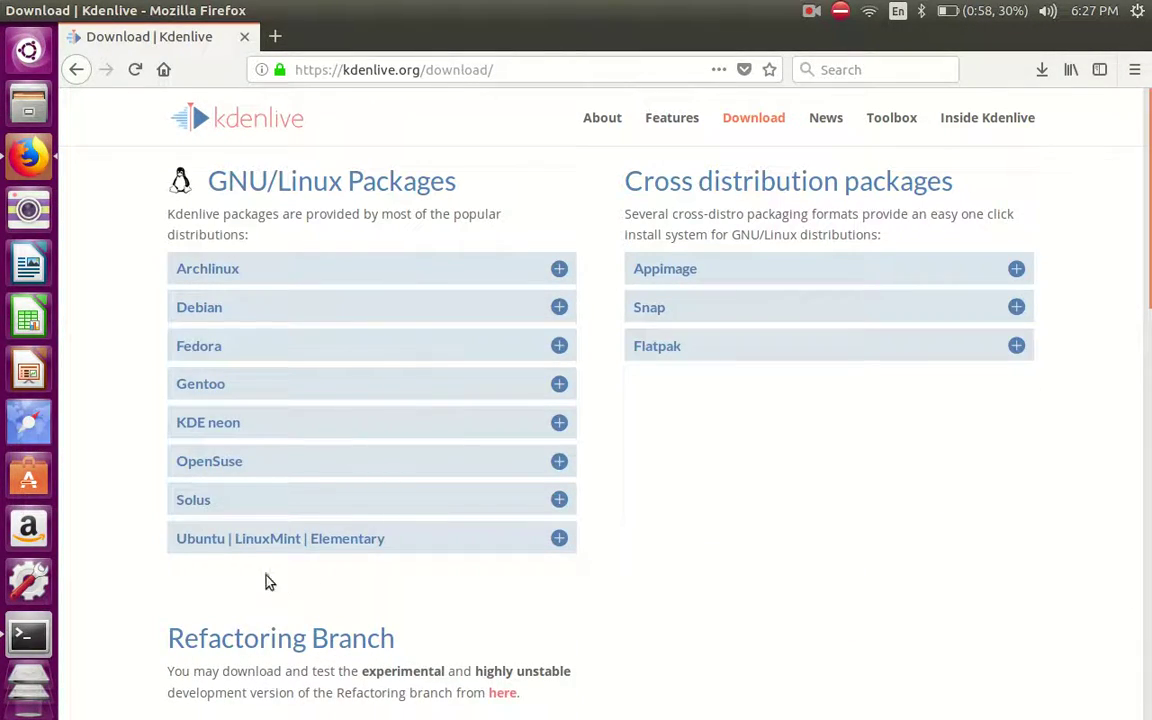
mouse_move(207, 185)
left_mouse_down()
mouse_move(476, 183)
mouse_move(219, 180)
mouse_move(213, 193)
left_mouse_up()
Expand the Ubuntu | LinuxMint | Elementary entry, reload the Download page, and expand it again.
left_click(429, 549)
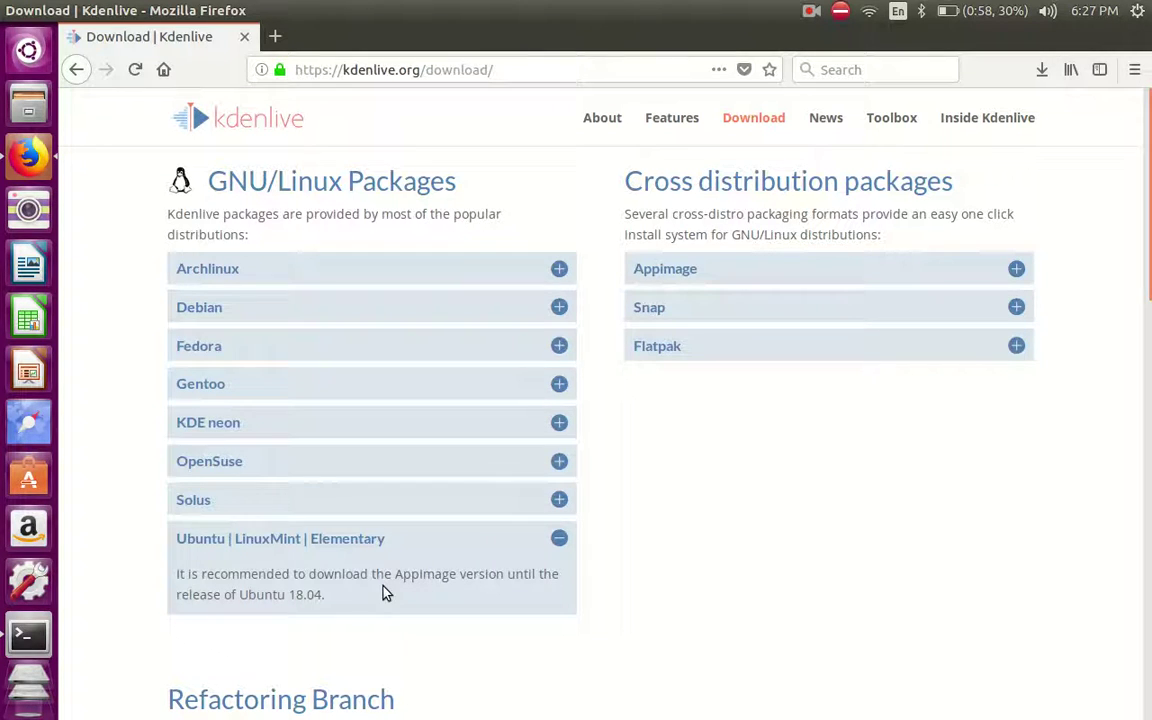
scroll(385, 592, "down", 4)
scroll(384, 590, "up", 3)
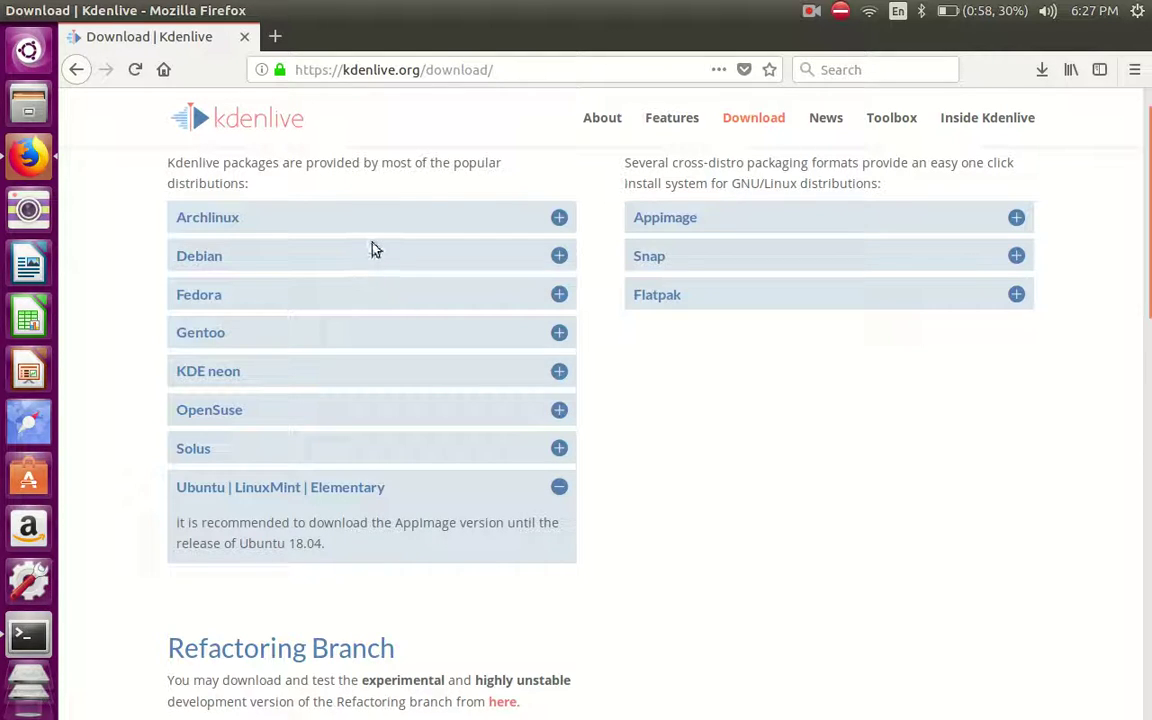
scroll(373, 249, "down", 5)
scroll(373, 242, "up", 6)
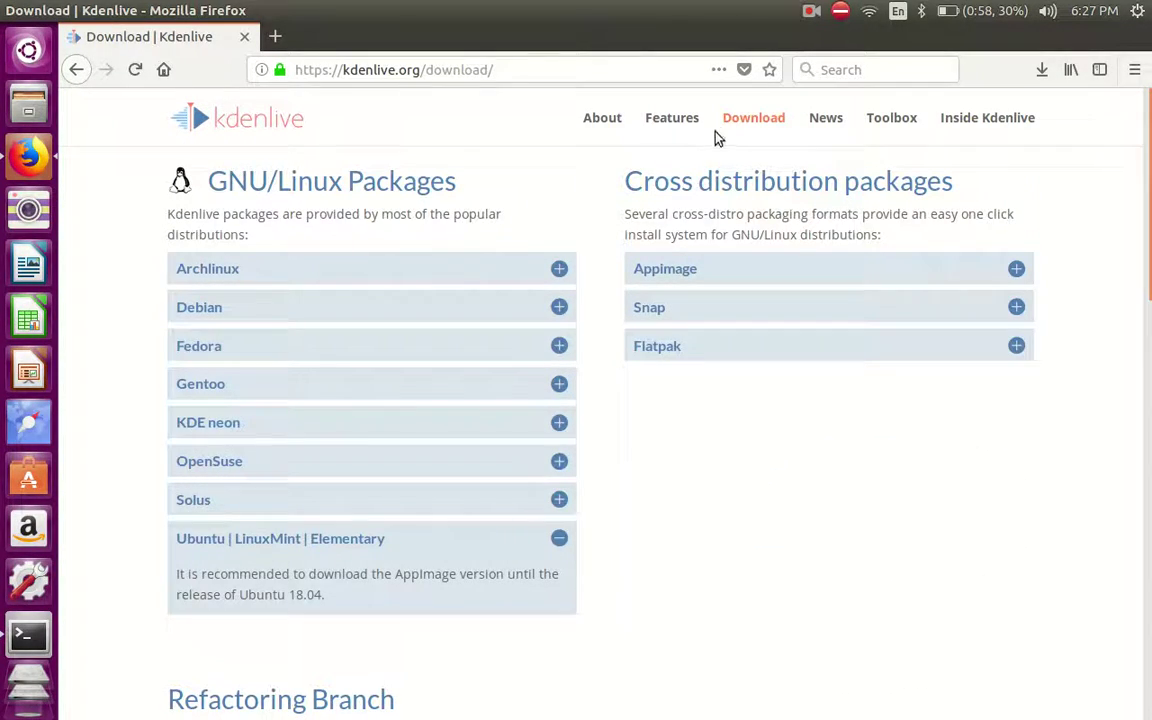
left_click(740, 121)
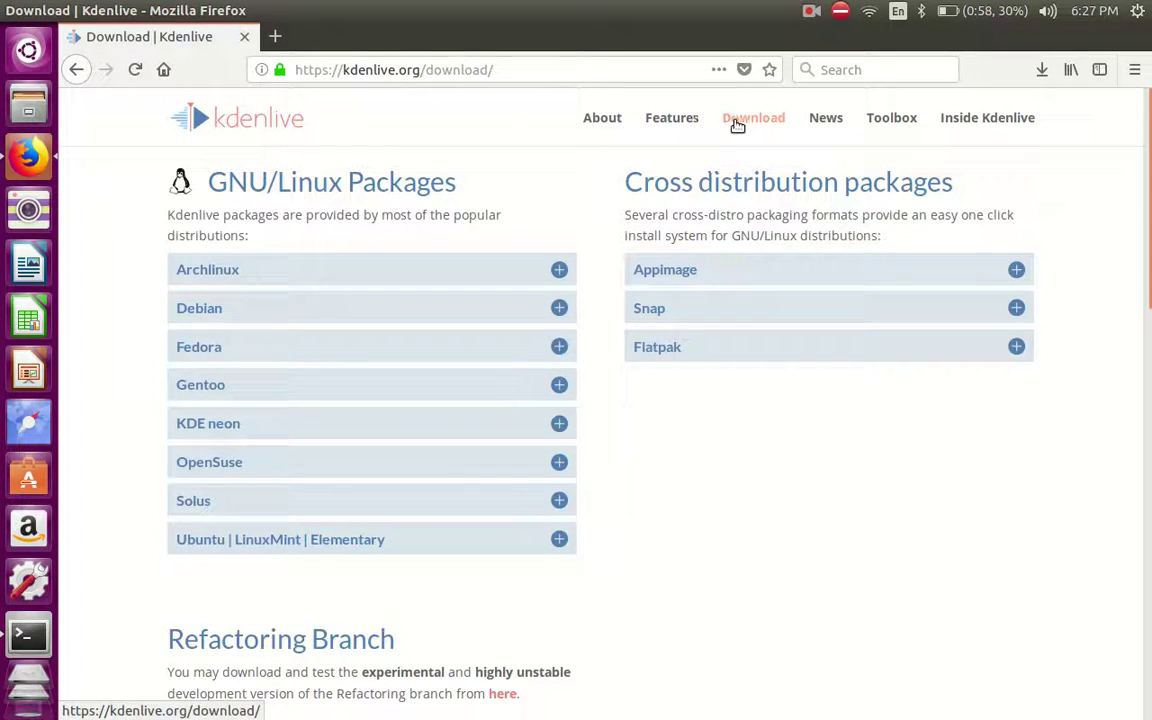
scroll(450, 483, "down", 2)
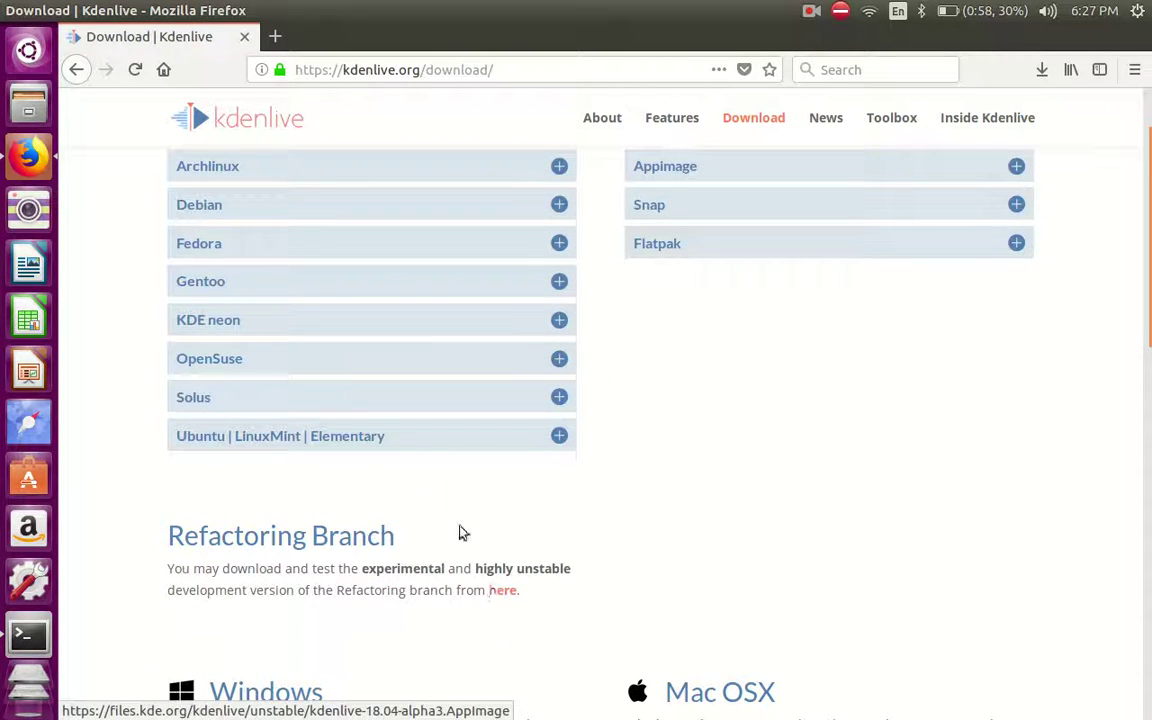
left_click(554, 438)
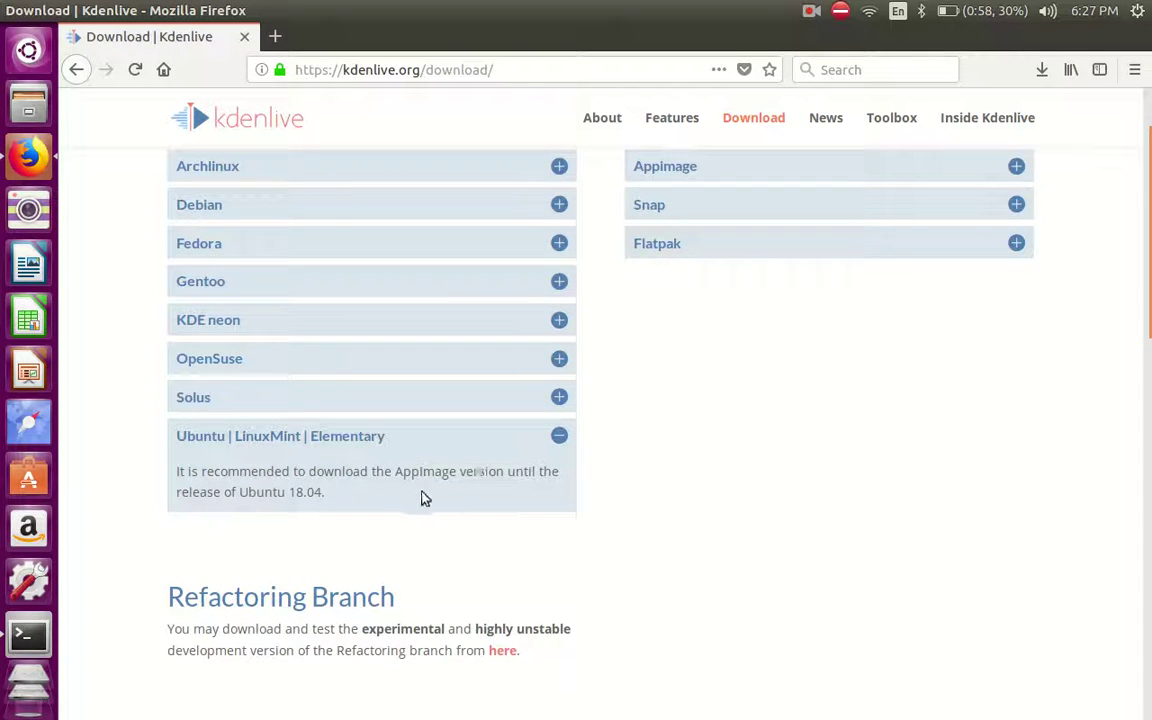